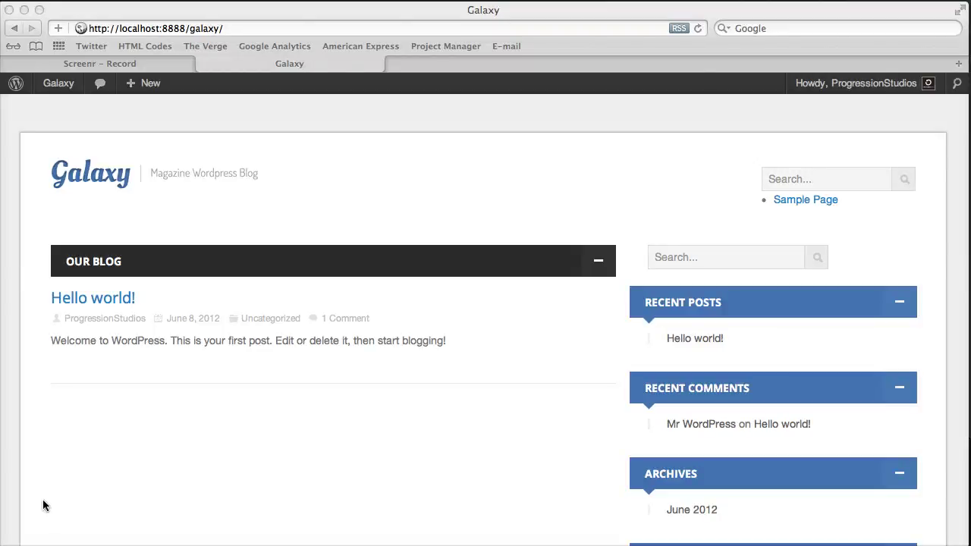
- Scroll over the Galaxy front page with its Hello world post and sidebar widgets
left_click(35, 506)
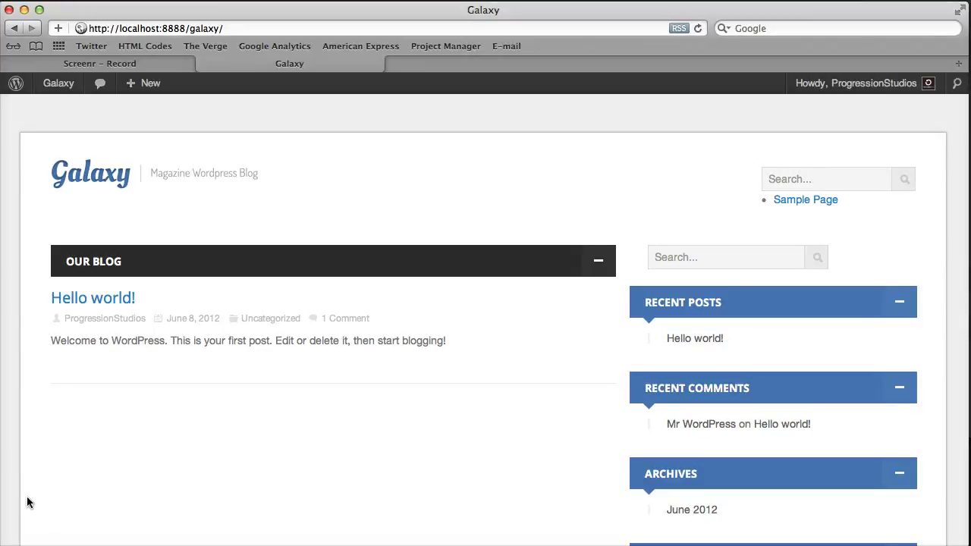
scroll(620, 412, "down", 10)
scroll(611, 412, "up", 8)
scroll(611, 412, "up", 3)
scroll(418, 344, "down", 10)
scroll(418, 345, "up", 10)
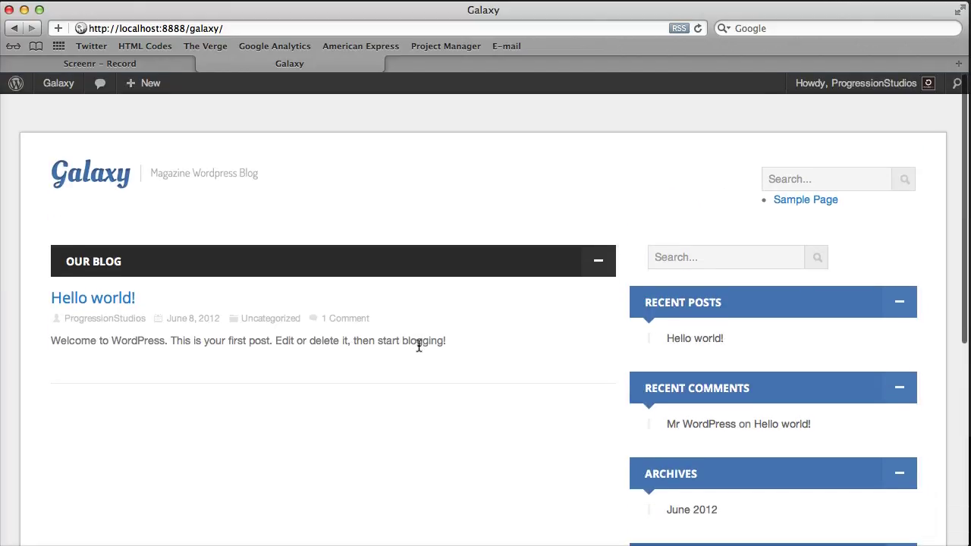
- Install and activate the WordPress Importer plugin via Tools > Import > WordPress
left_click(83, 83)
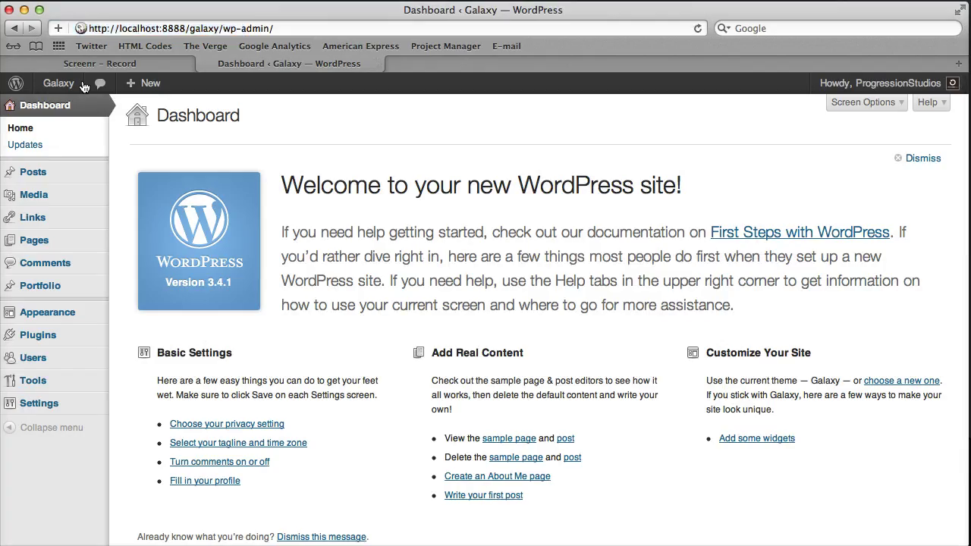
mouse_move(32, 380)
left_click(88, 378)
left_click(82, 377)
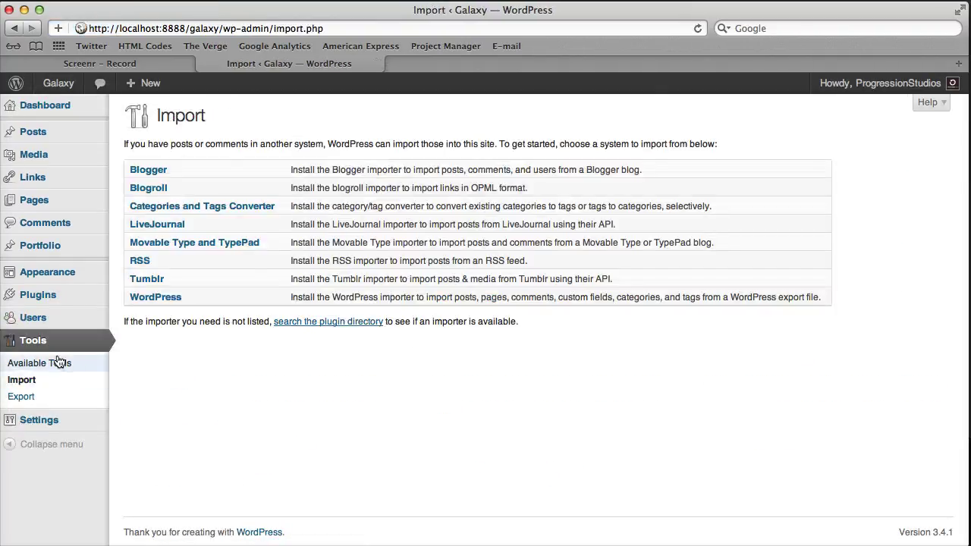
left_click(157, 298)
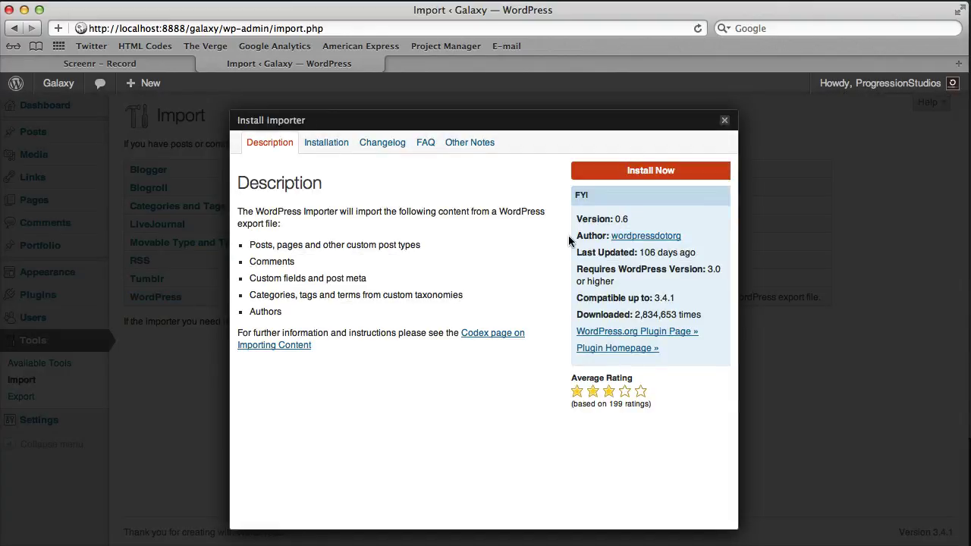
left_click(647, 173)
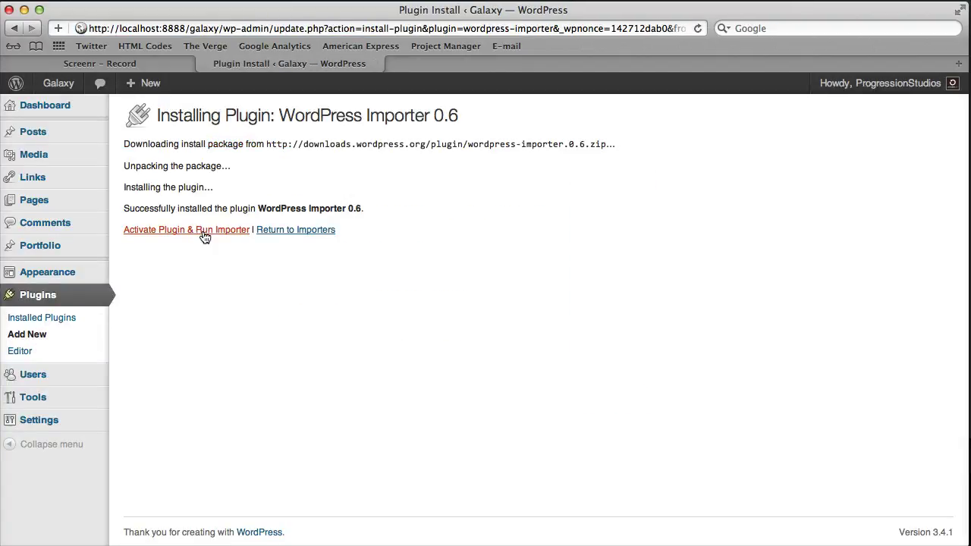
left_click(204, 232)
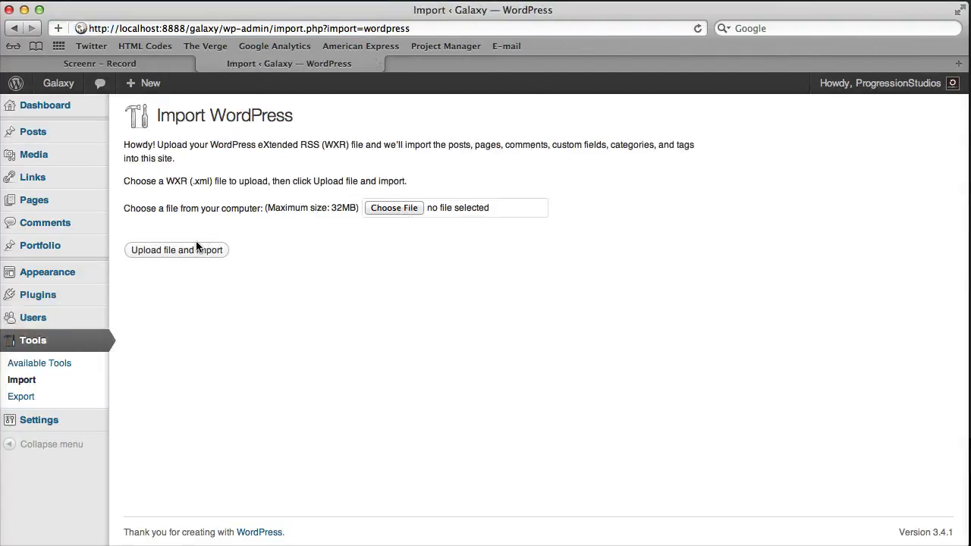
mouse_move(38, 295)
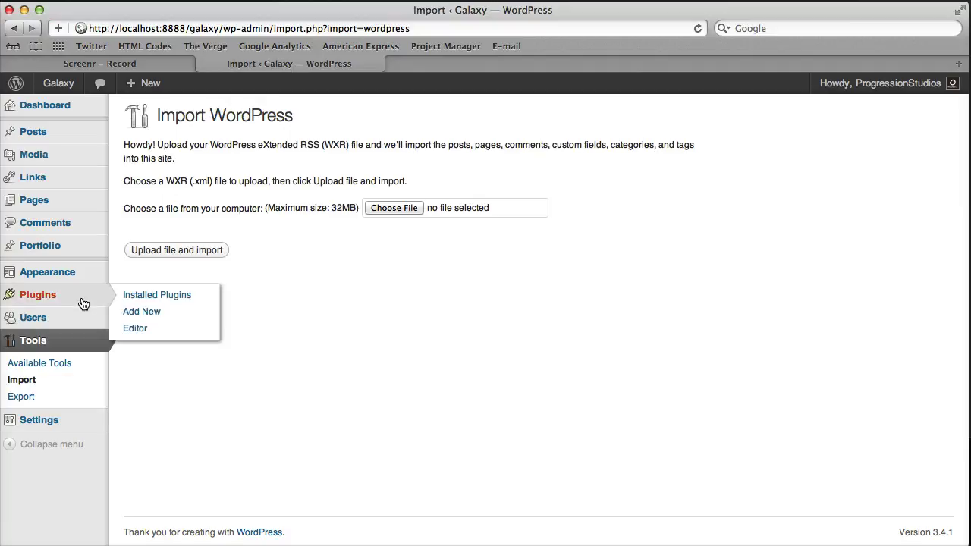
- Confirm WordPress Importer is listed among installed plugins, then return to Tools
left_click(82, 302)
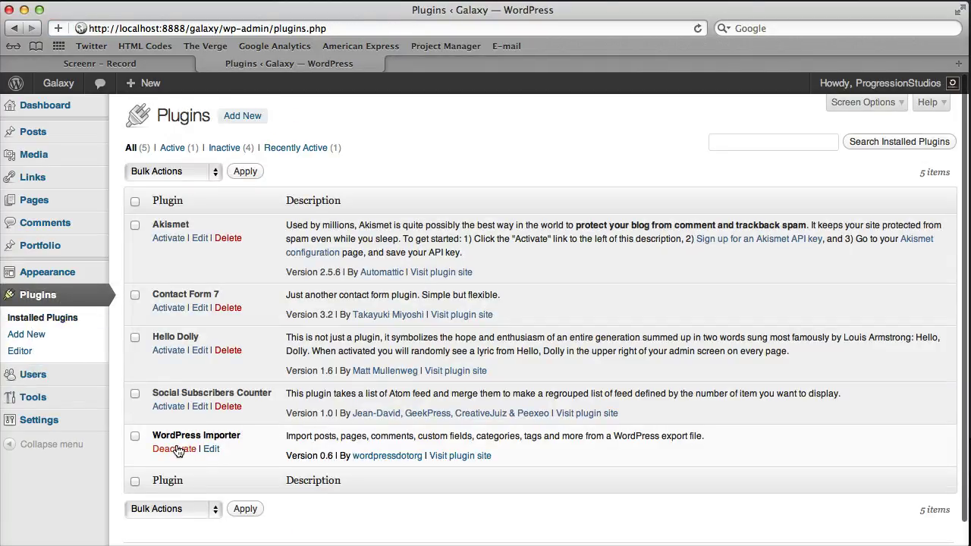
left_click_drag(160, 435, 251, 440)
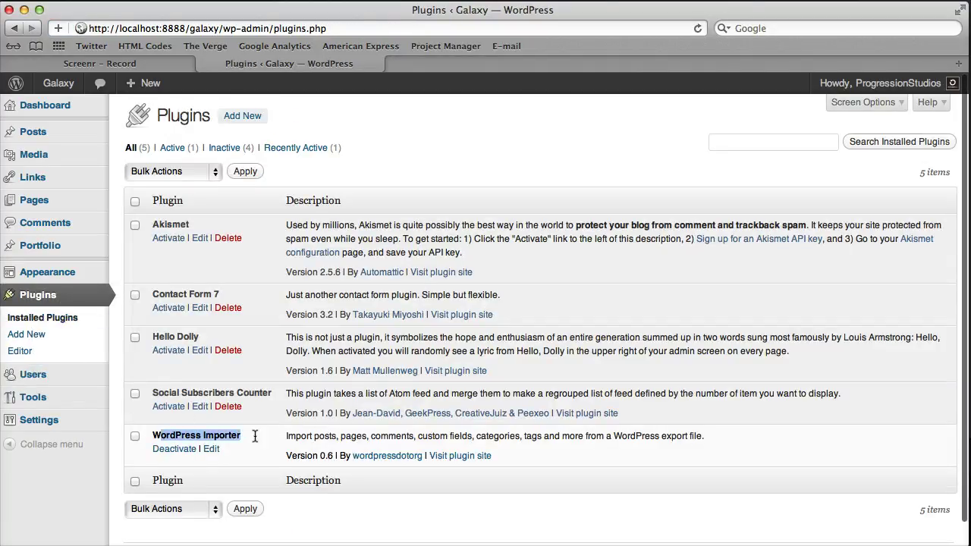
left_click(72, 394)
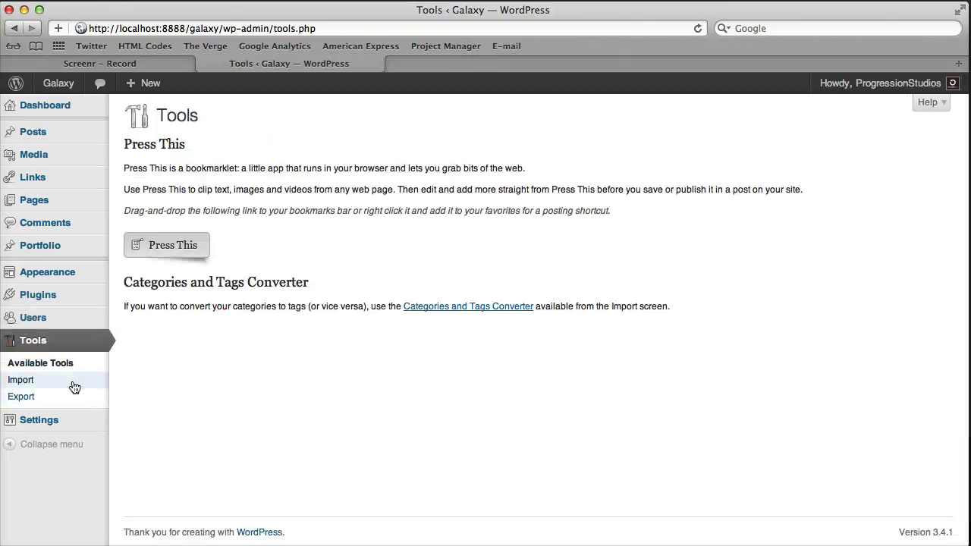
- Upload the galaxy XML export file from Galaxy > Live Preview XML to the importer
left_click(159, 297)
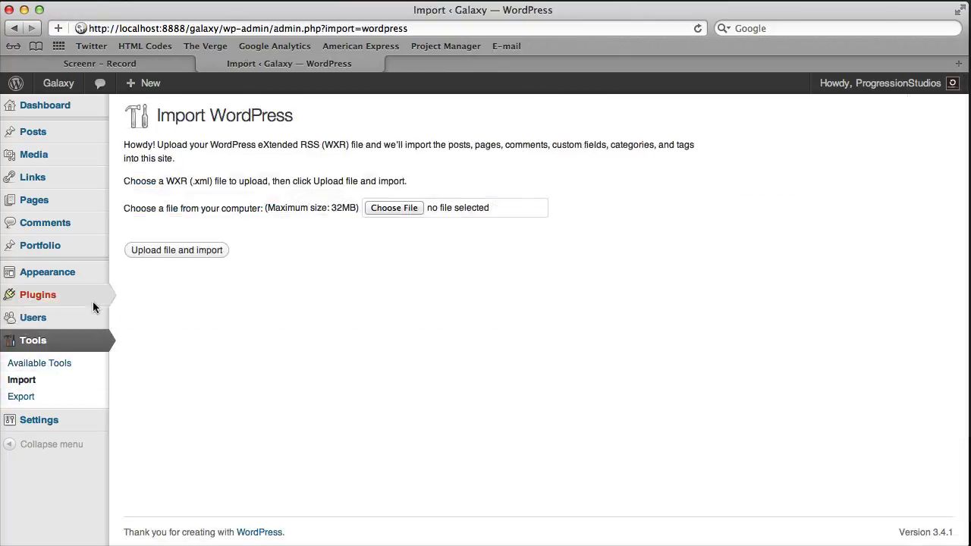
left_click(394, 208)
left_click(412, 201)
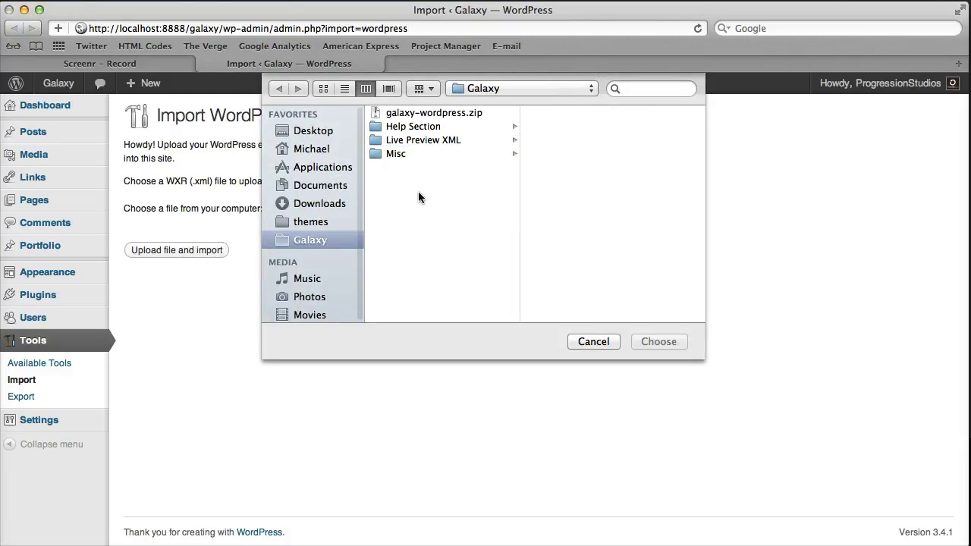
left_click(424, 127)
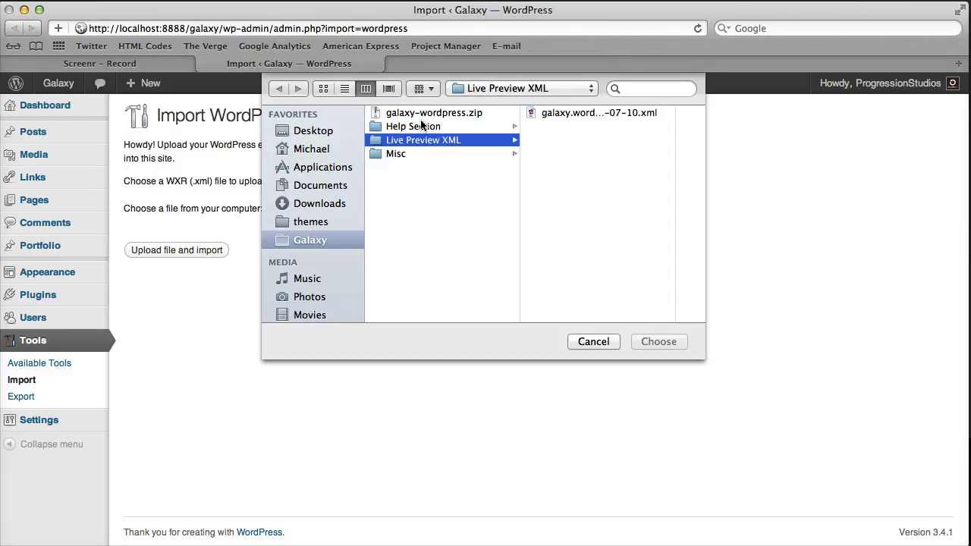
left_click(571, 114)
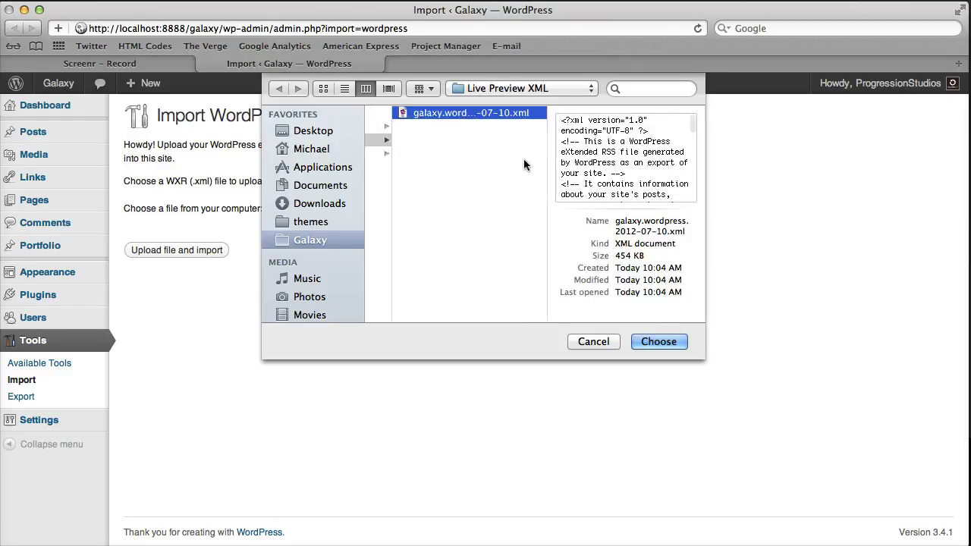
key("Return")
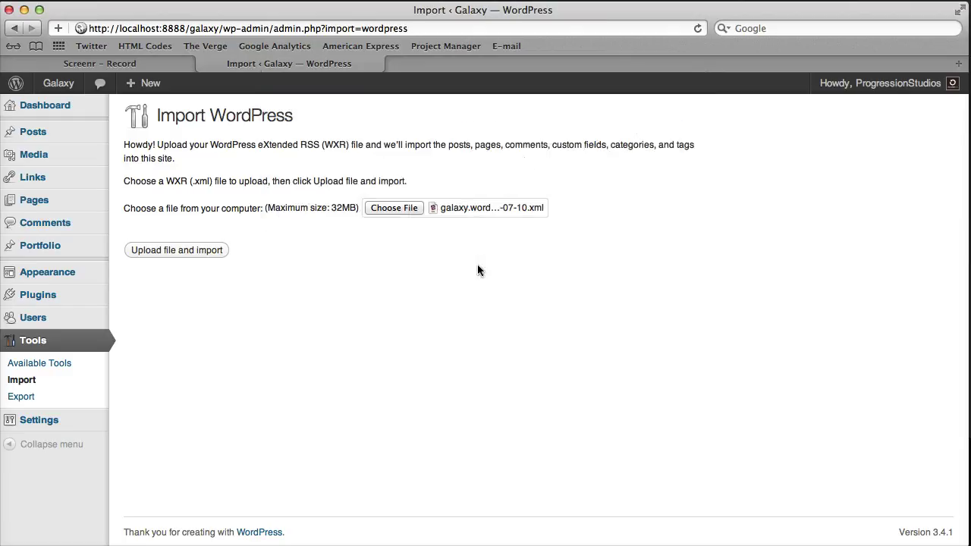
left_click(186, 253)
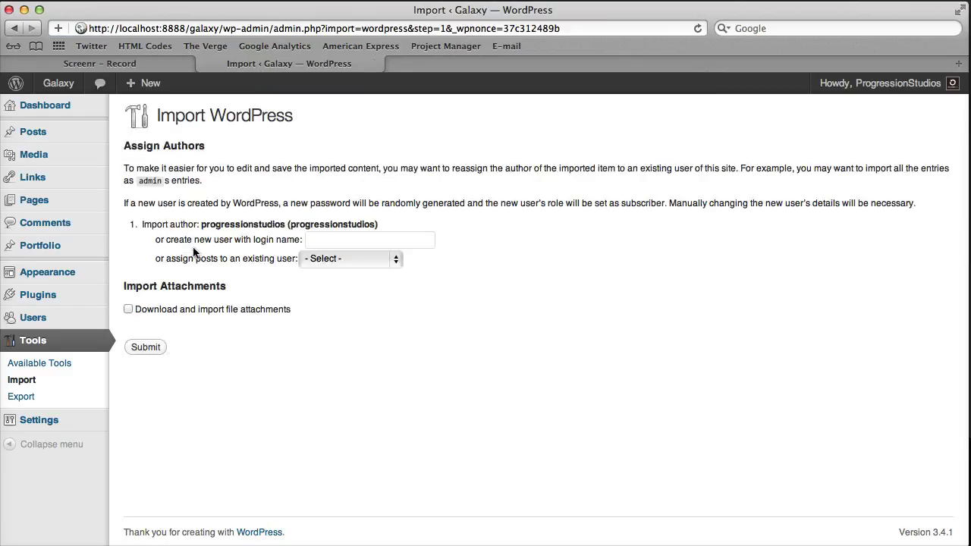
- Credit imported posts to the existing user, enable attachment downloads, and submit the import
left_click(343, 259)
left_click(354, 275)
left_click(332, 239)
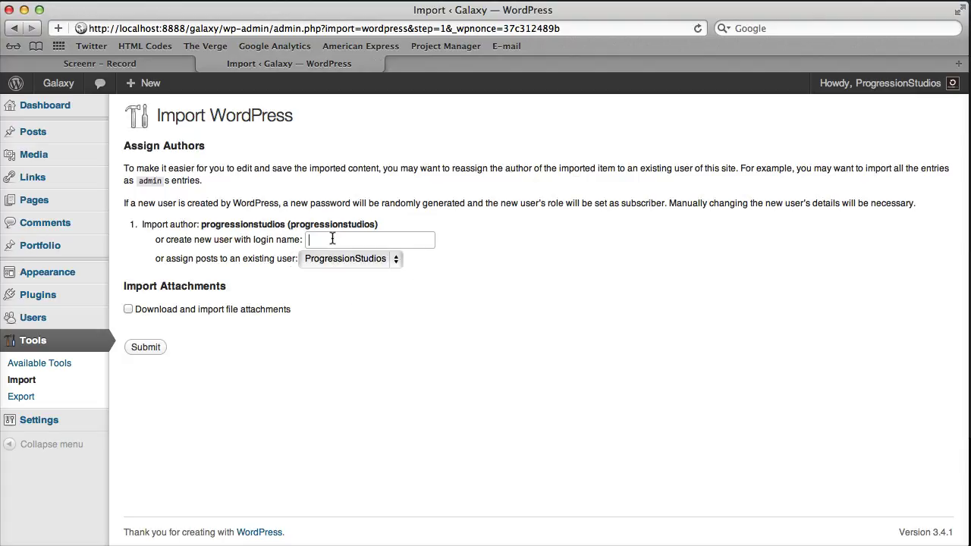
triple_click(133, 168)
triple_click(390, 201)
left_click(389, 200)
left_click(128, 309)
left_click(163, 355)
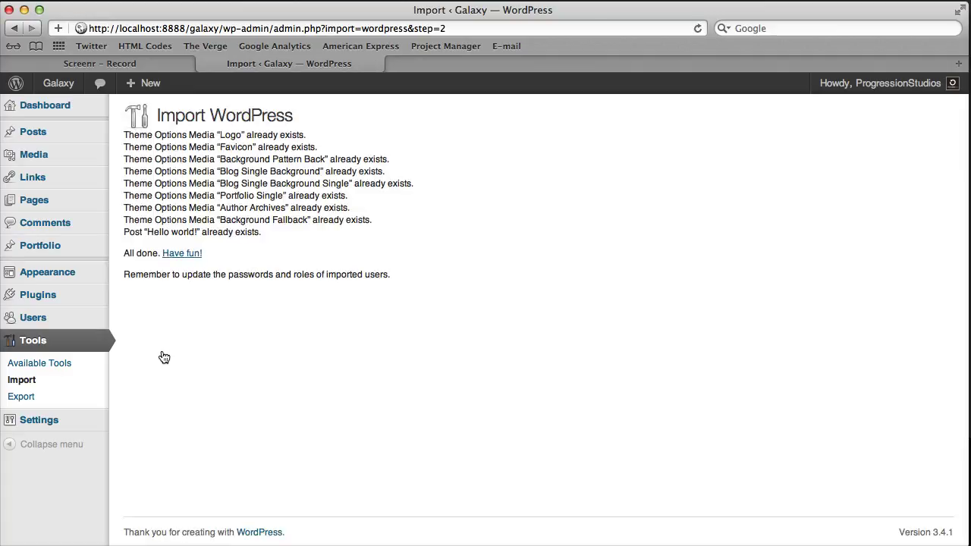
- Scroll the live Galaxy site's imported posts and pages, then go back to Dashboard
left_click(73, 89)
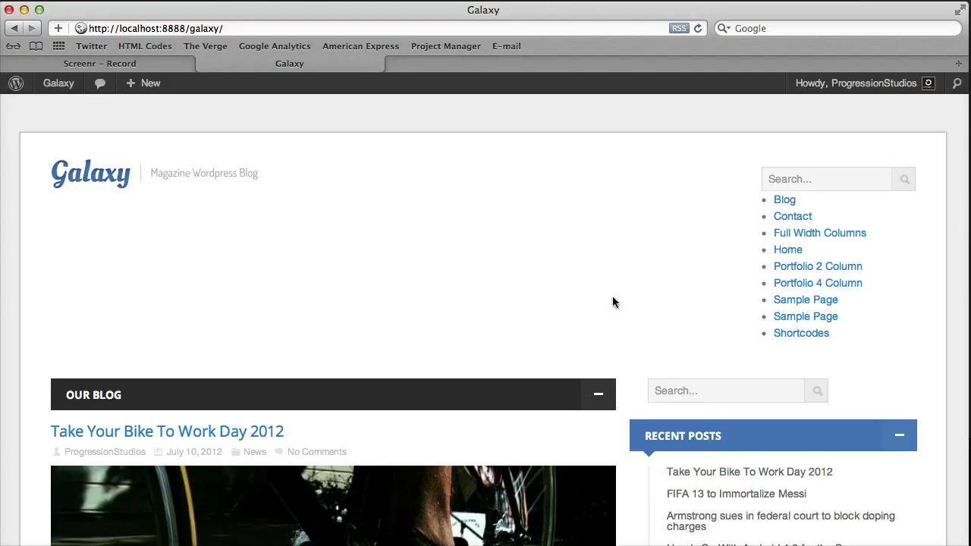
scroll(613, 303, "down", 5)
scroll(612, 302, "down", 10)
scroll(613, 295, "up", 15)
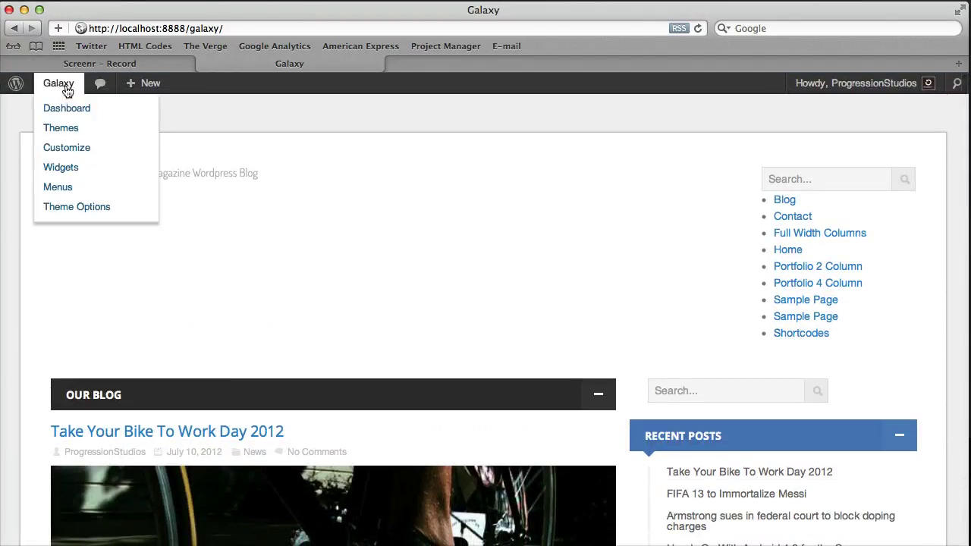
left_click(67, 88)
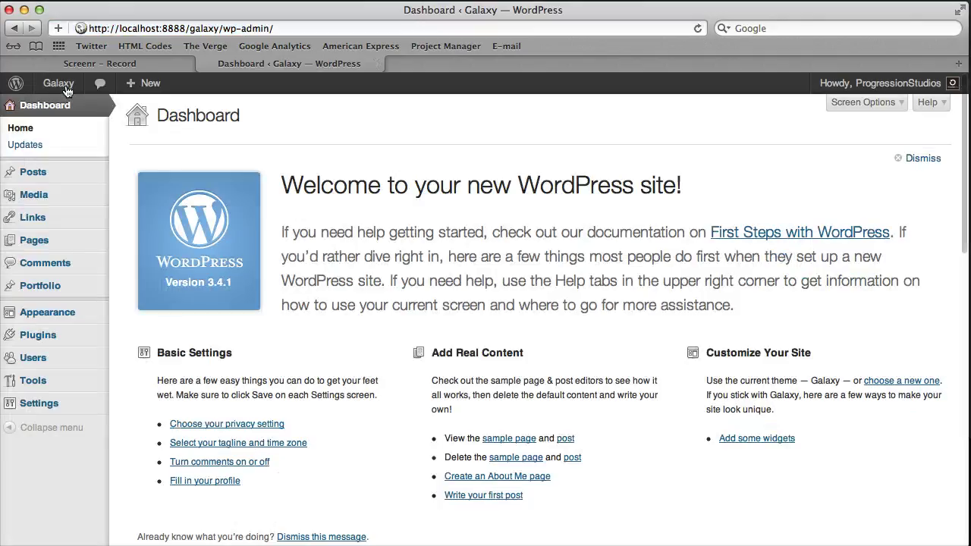
mouse_move(47, 312)
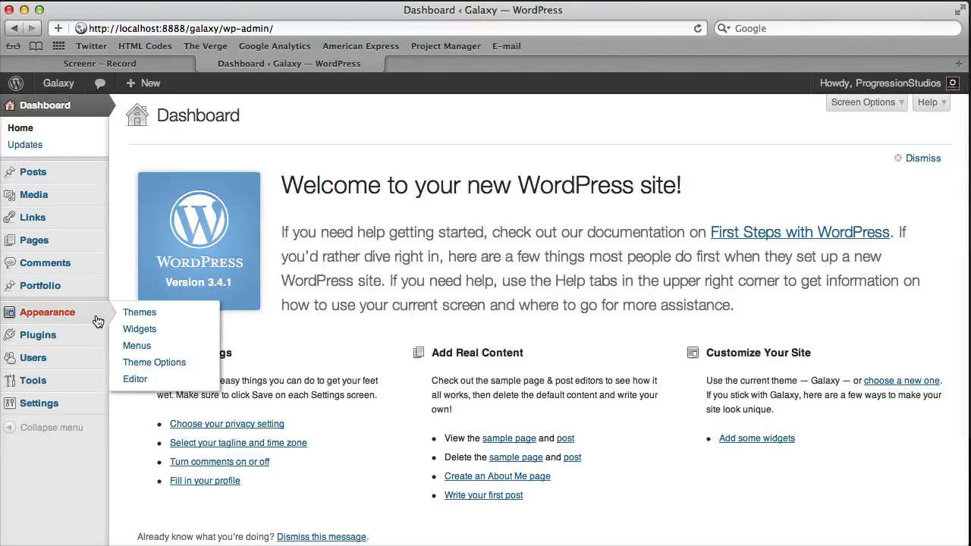
- Assign Top Navigation to the top location and Main Navigation to the main location
left_click(130, 345)
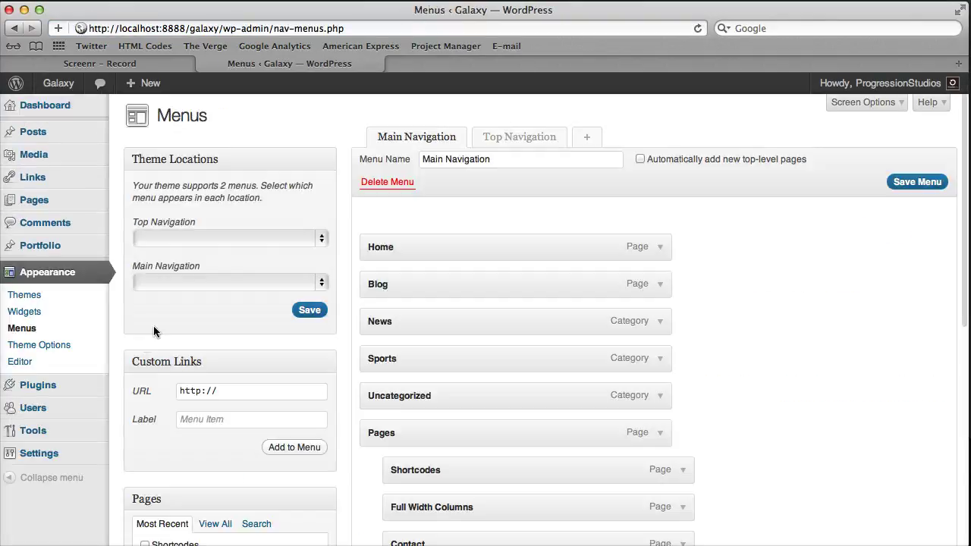
left_click(223, 238)
left_click(213, 192)
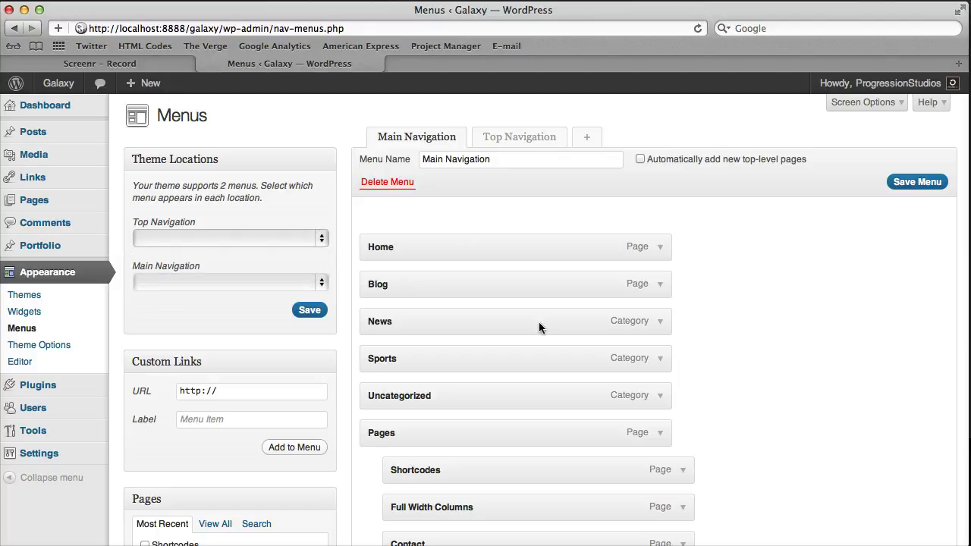
left_click(235, 235)
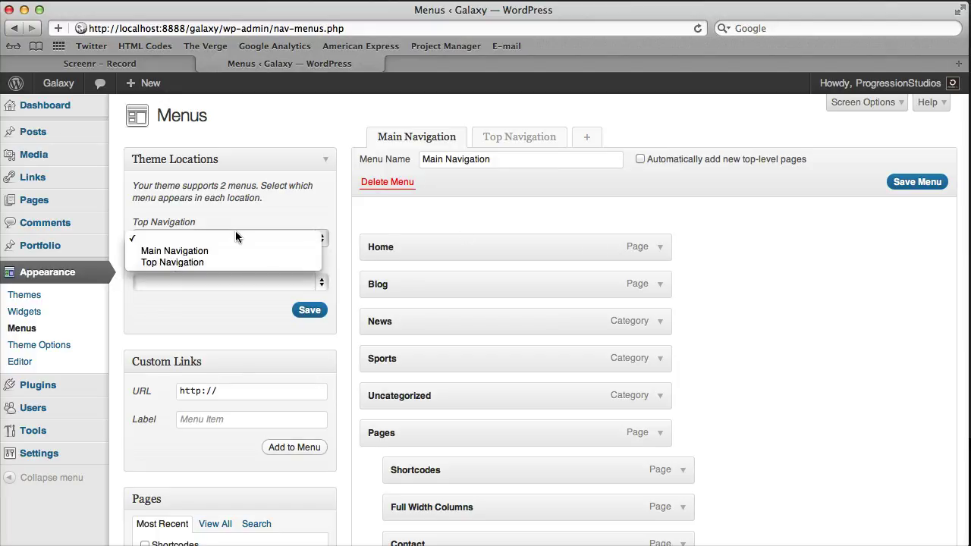
left_click(167, 260)
left_click(175, 280)
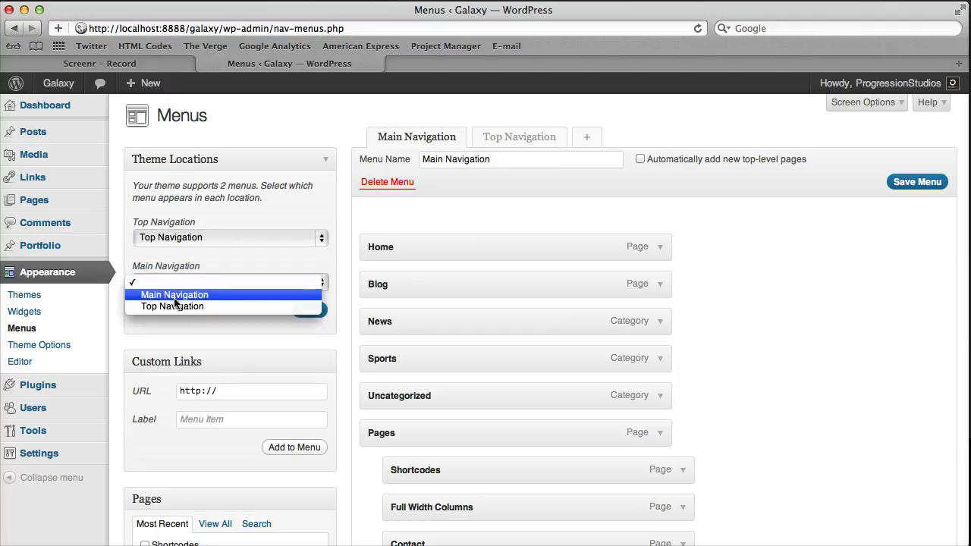
left_click(174, 293)
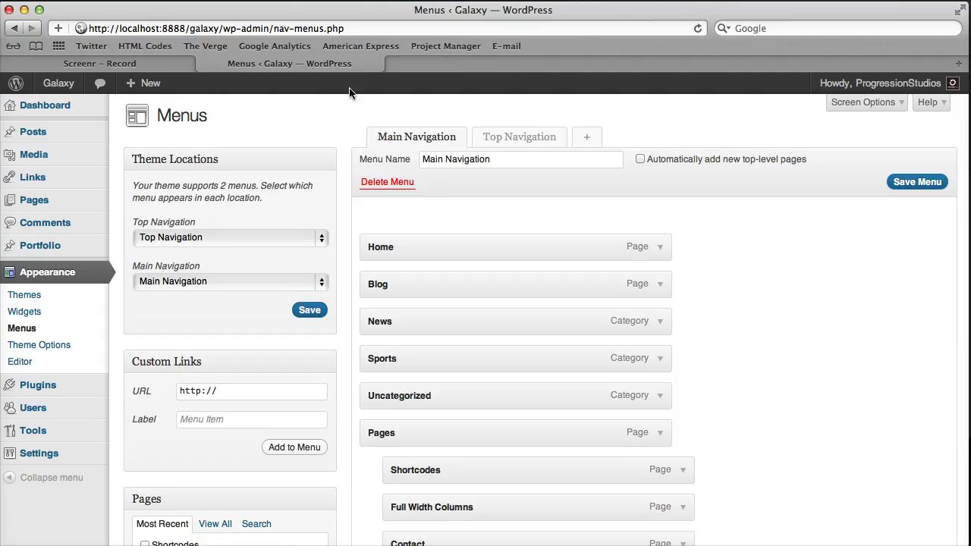
- Preview the live front page with both menus in a new tab, then return to Menus
right_click(58, 82)
left_click(98, 108)
left_click(455, 63)
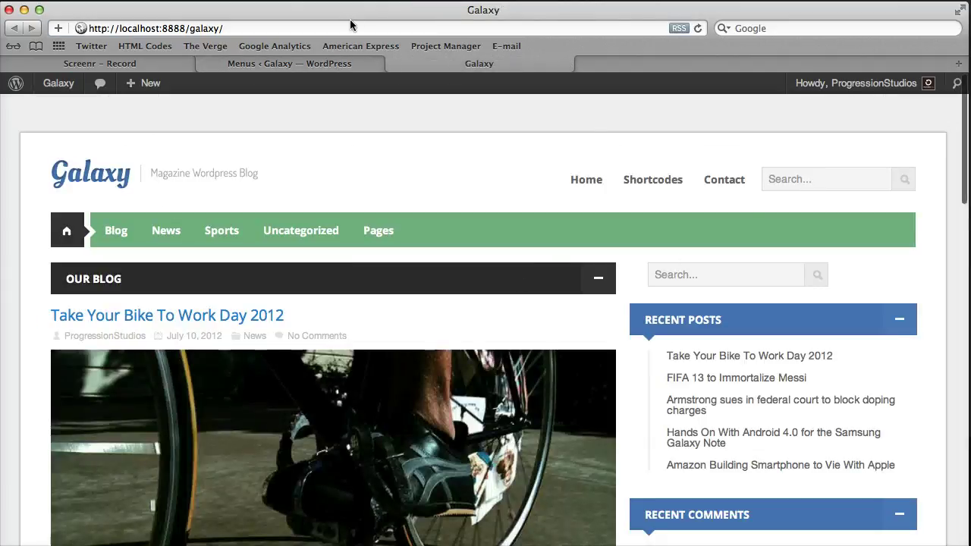
left_click(339, 63)
mouse_move(39, 453)
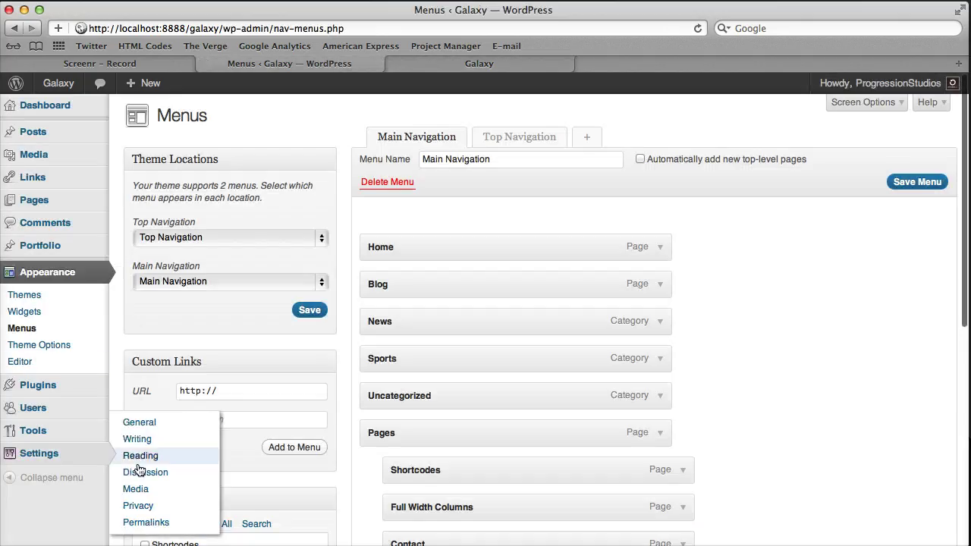
- In Reading settings, save a static front page of Home with Blog as posts page; reload the site
left_click(154, 458)
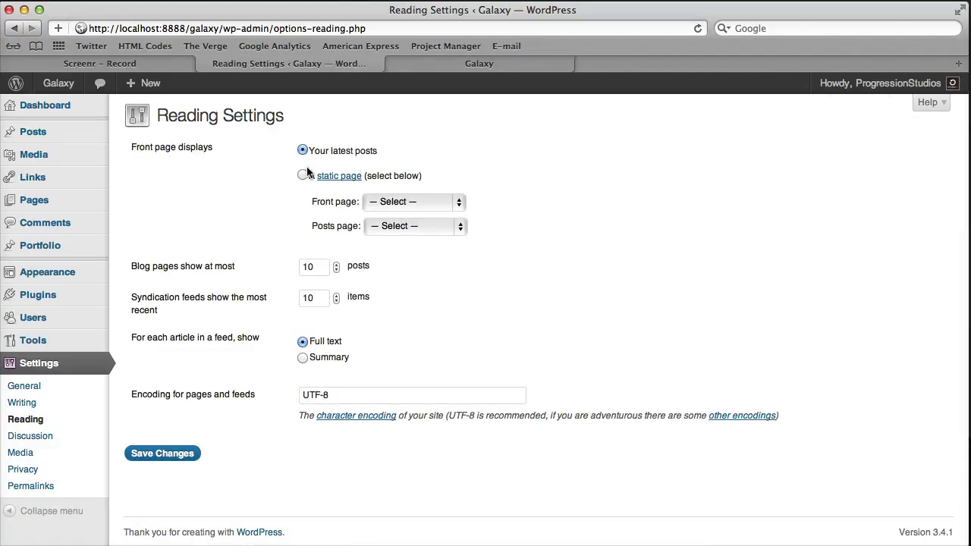
left_click(392, 201)
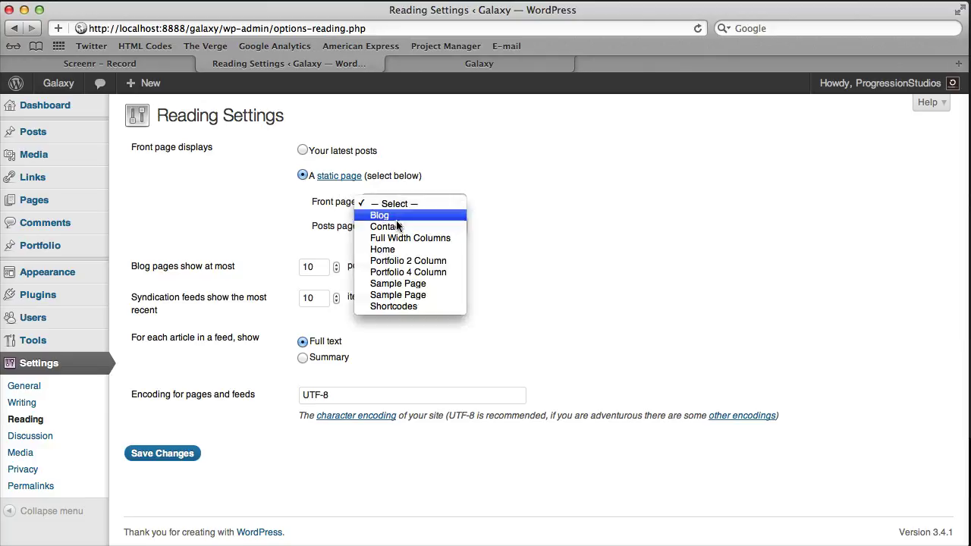
left_click(325, 203)
left_click(392, 203)
left_click(386, 248)
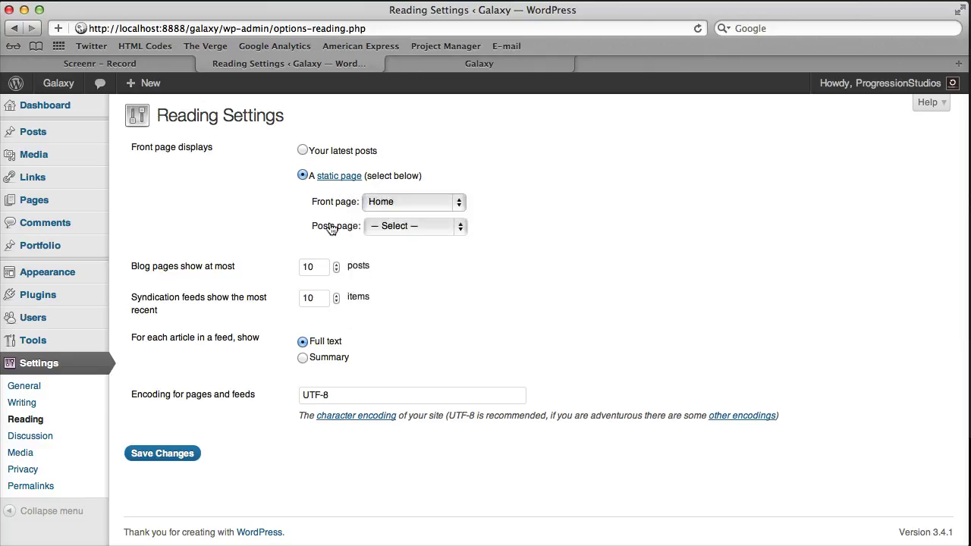
left_click(373, 227)
left_click(406, 241)
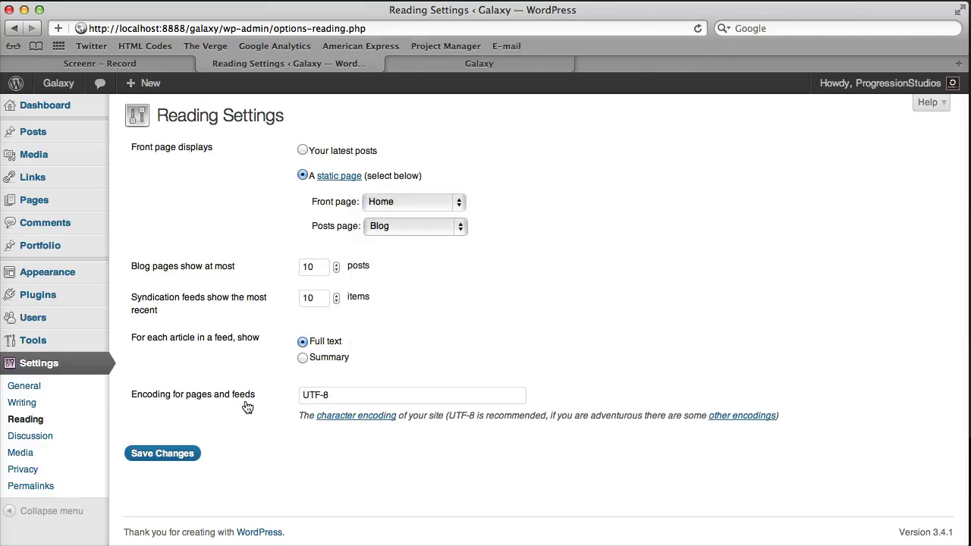
left_click(163, 454)
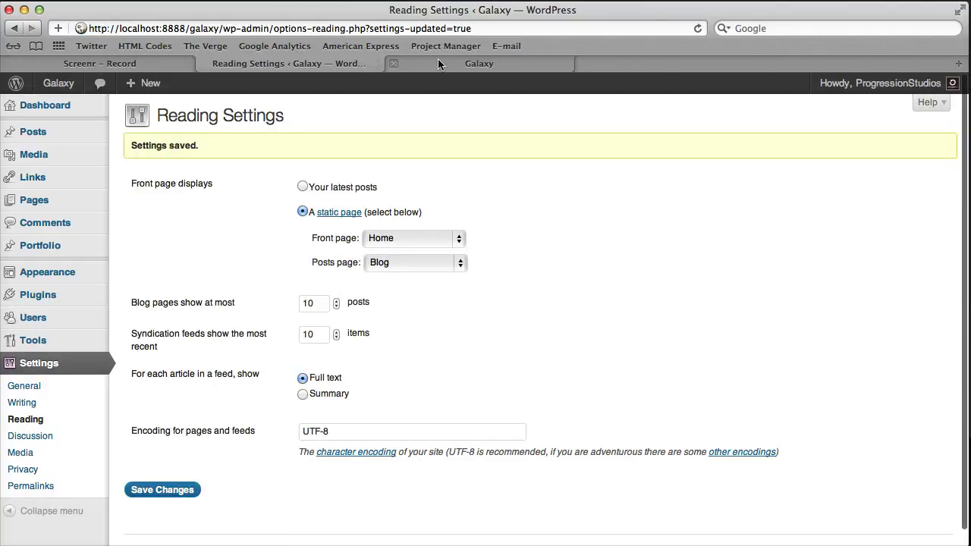
left_click(448, 64)
key("super+r")
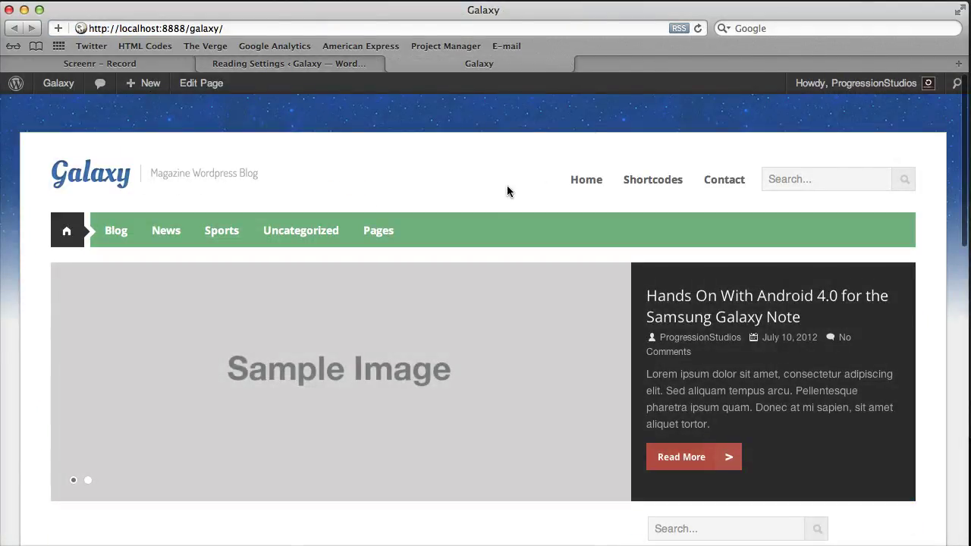
- Scroll the slider homepage, visit Blog, return Home, and open the Portfolio 4 Column page
scroll(507, 190, "down", 2)
scroll(507, 189, "down", 5)
scroll(507, 189, "down", 10)
scroll(506, 184, "up", 15)
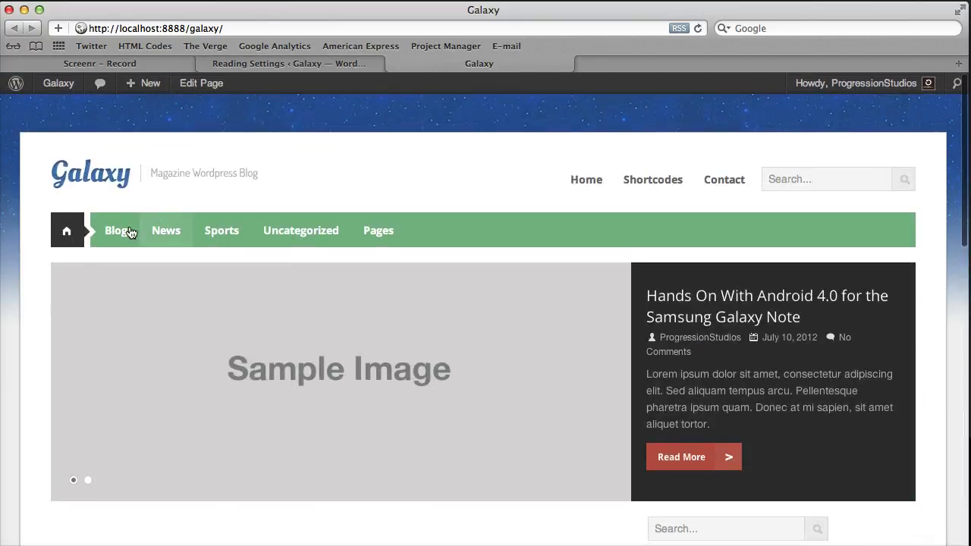
left_click(126, 233)
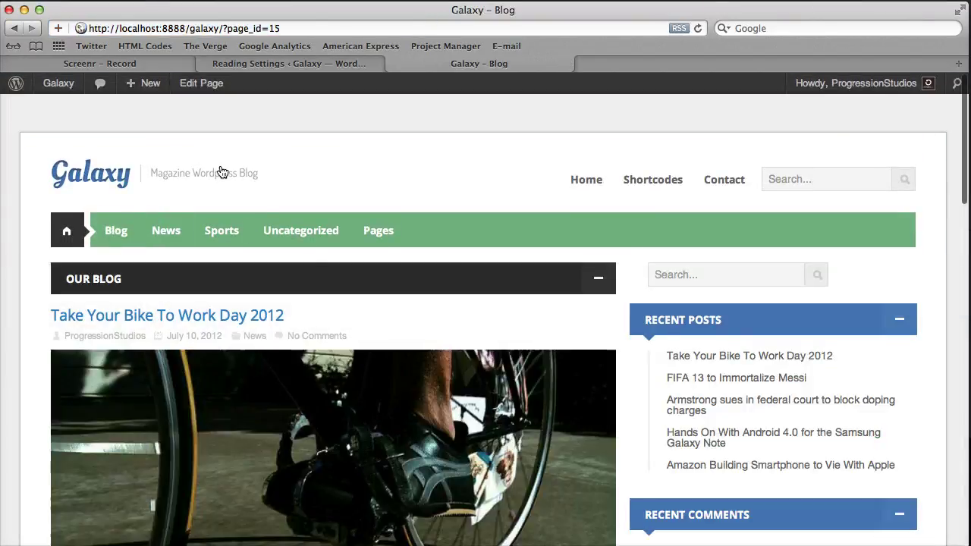
left_click(222, 172)
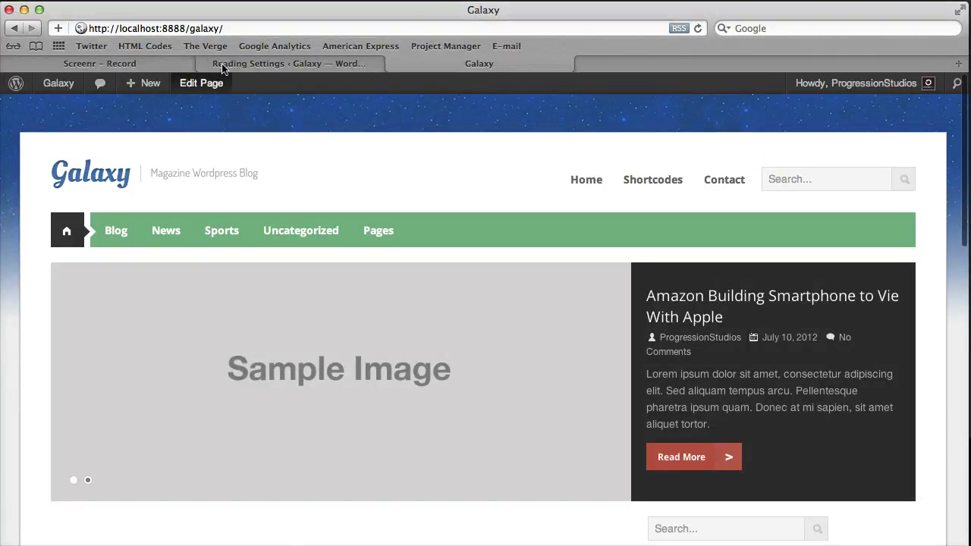
mouse_move(377, 230)
left_click(401, 336)
- Set the Portfolio 4 Column page's Portfolio Type to 4 Column and update it
left_click(208, 87)
scroll(424, 272, "down", 5)
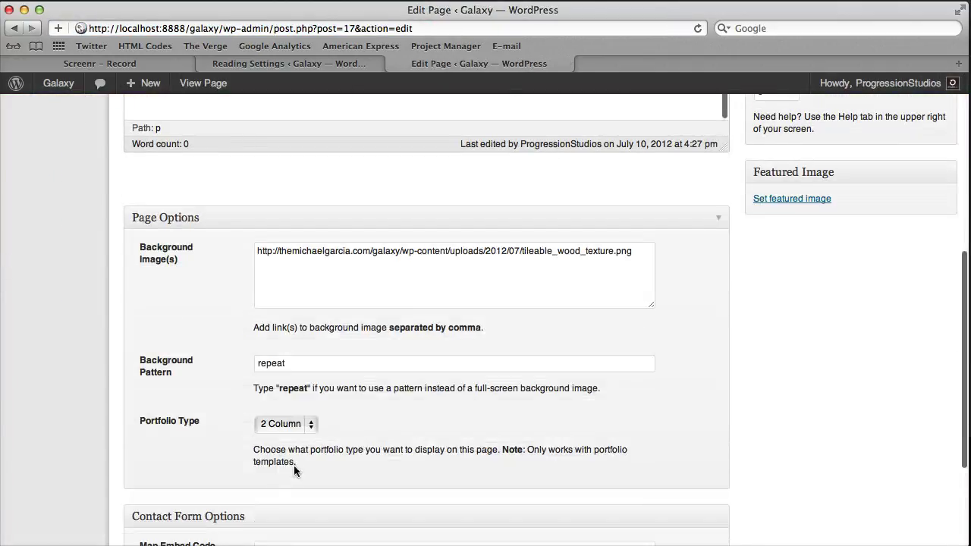
left_click(299, 433)
scroll(316, 404, "up", 1)
scroll(316, 403, "up", 4)
left_click(909, 287)
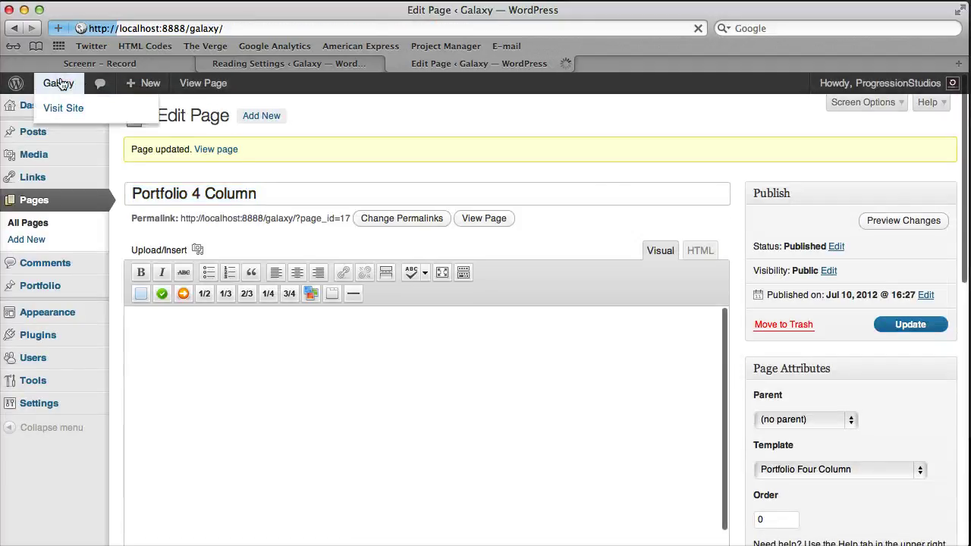
- Re-save the Portfolio 2 Column page, then return to the live homepage
left_click(121, 103)
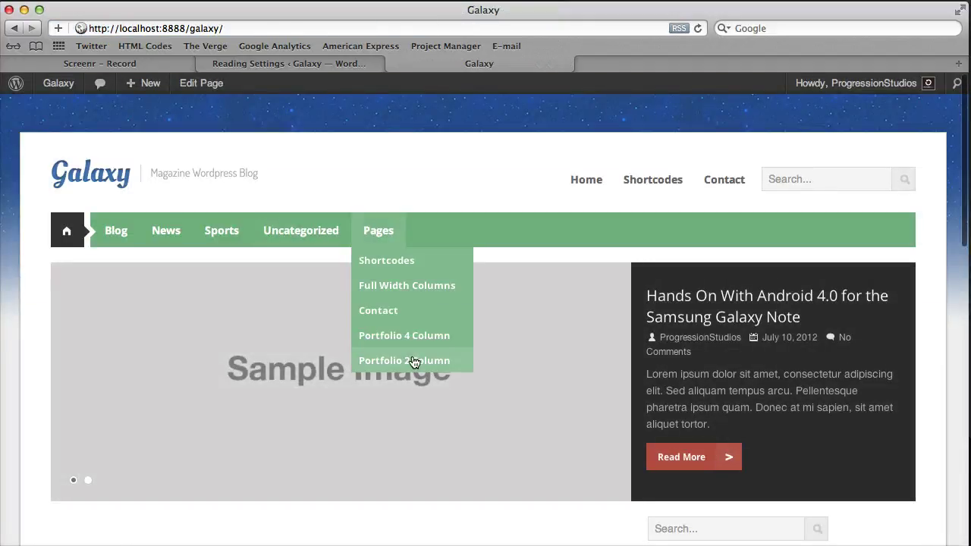
mouse_move(377, 230)
left_click(411, 358)
left_click(201, 82)
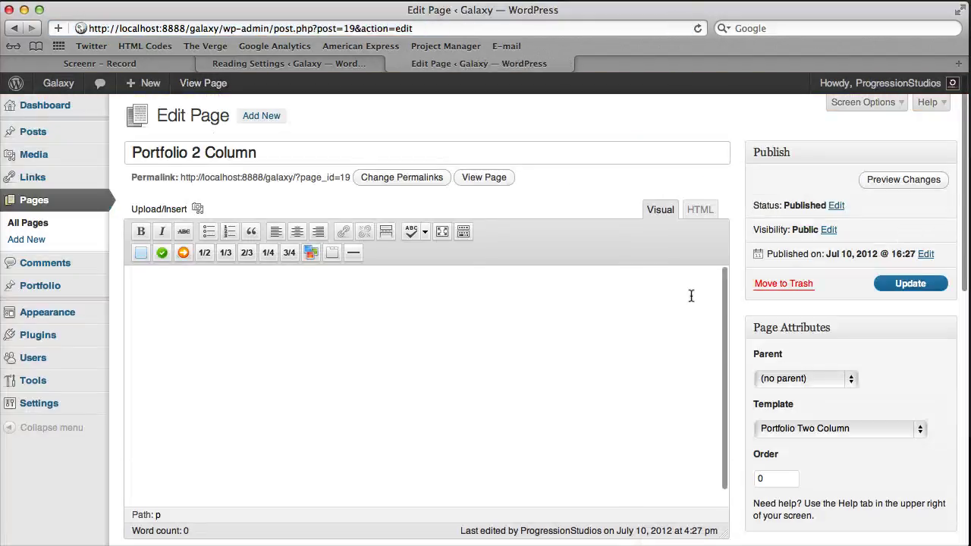
scroll(690, 294, "down", 1)
scroll(690, 293, "down", 10)
scroll(689, 294, "up", 10)
left_click(910, 283)
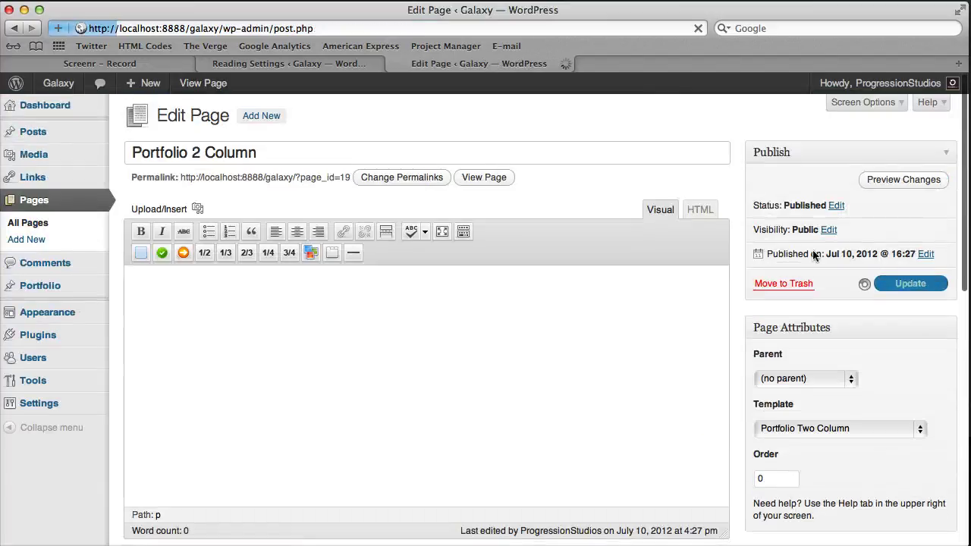
left_click(55, 82)
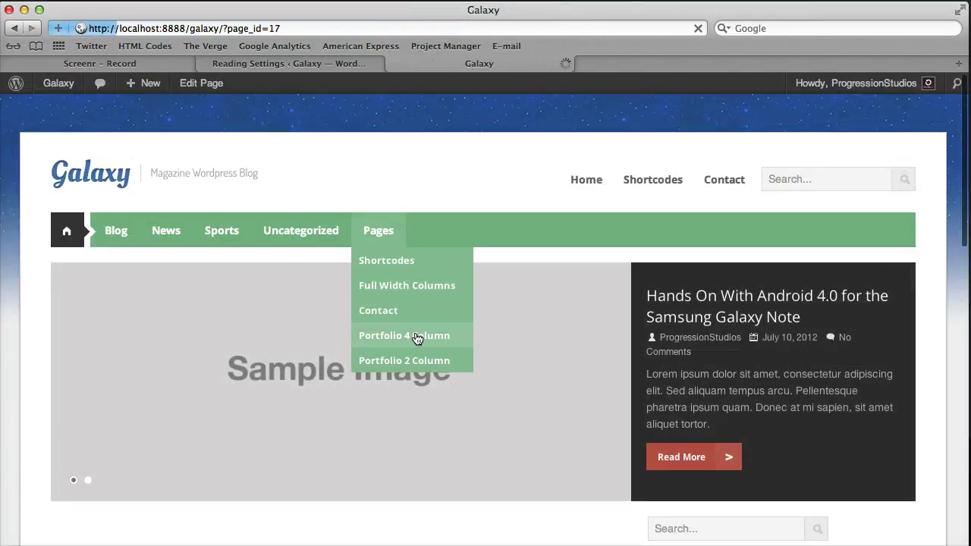
- Visit the Portfolio 4 Column, Sports and News pages on the live site
mouse_move(377, 229)
left_click(416, 334)
left_click(228, 231)
scroll(368, 334, "down", 10)
scroll(369, 333, "up", 10)
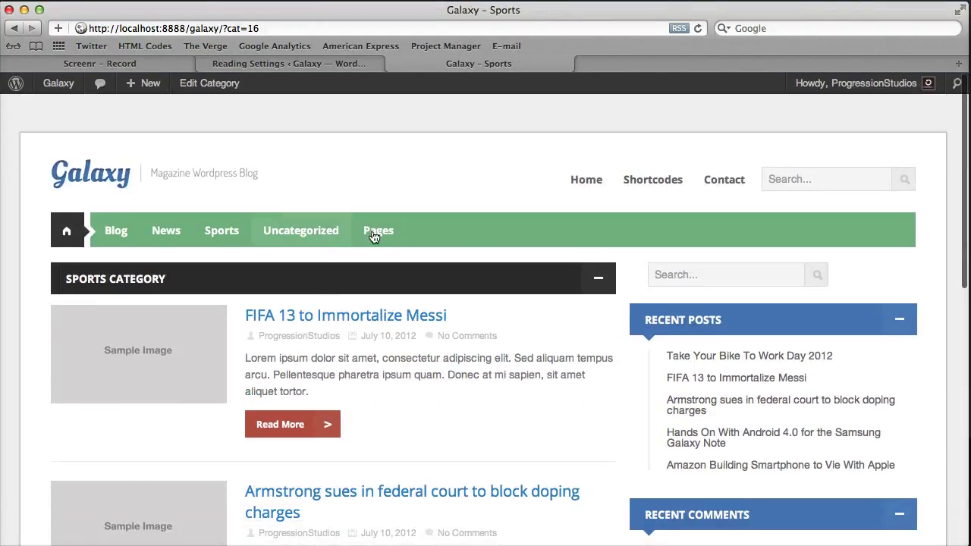
left_click(162, 229)
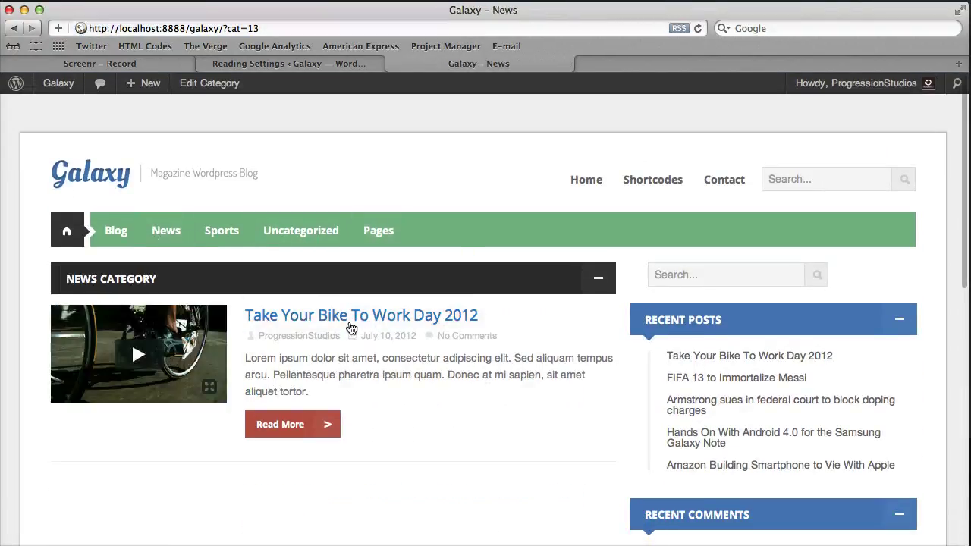
- Scroll through the Blog page, then return to and scroll the homepage
left_click(112, 230)
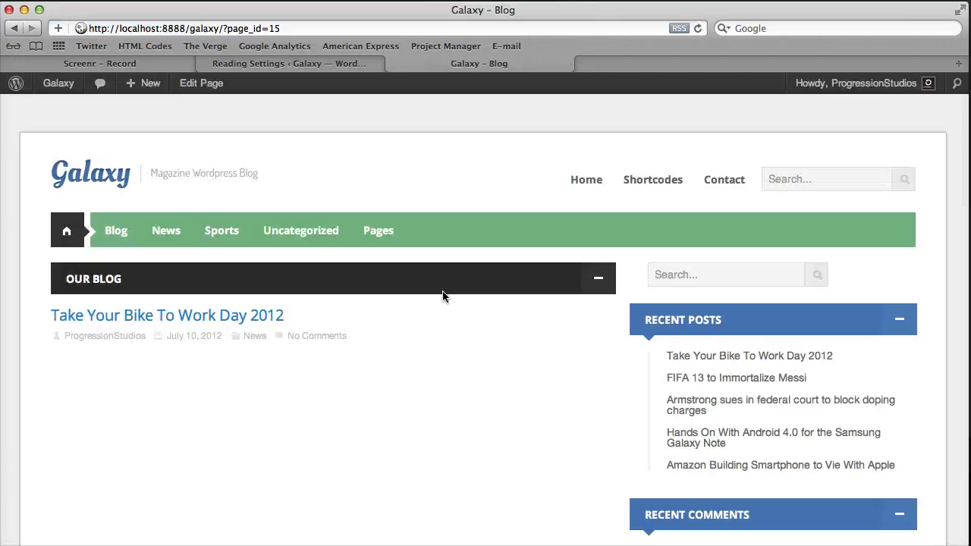
scroll(654, 292, "down", 10)
scroll(827, 409, "down", 10)
scroll(661, 285, "up", 20)
left_click(174, 177)
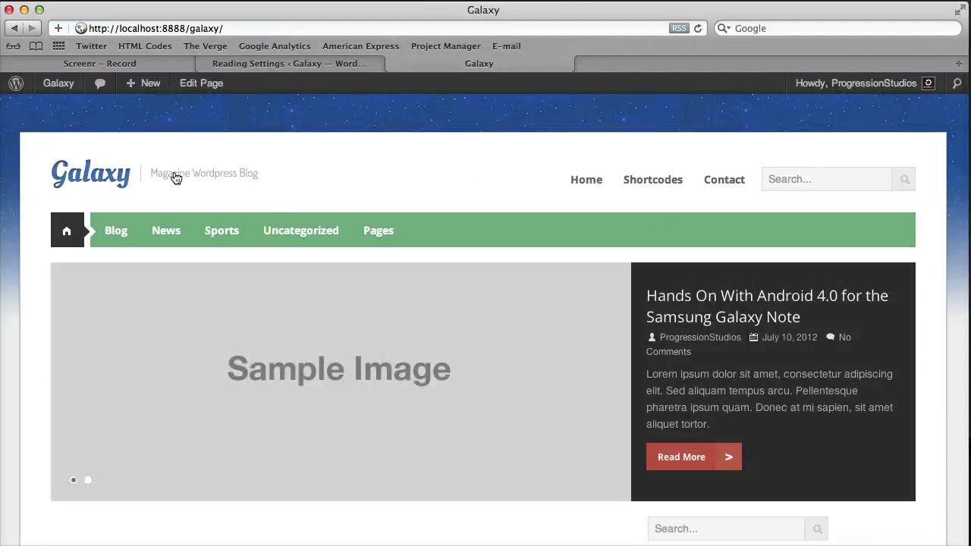
scroll(251, 412, "down", 3)
scroll(603, 449, "down", 5)
scroll(470, 283, "up", 10)
- Go to the admin Widgets screen and expand the still-empty Magazine Homepage widget area
left_click(271, 63)
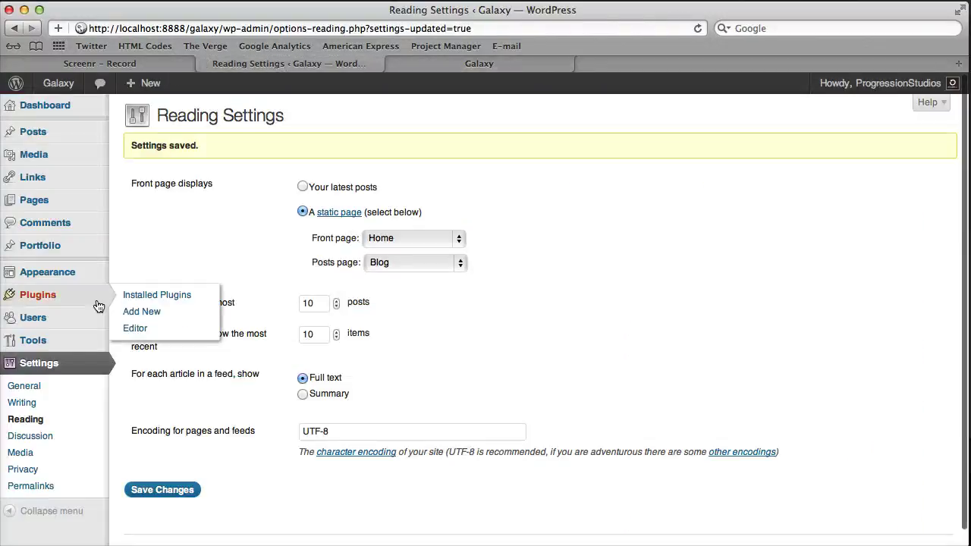
left_click(142, 288)
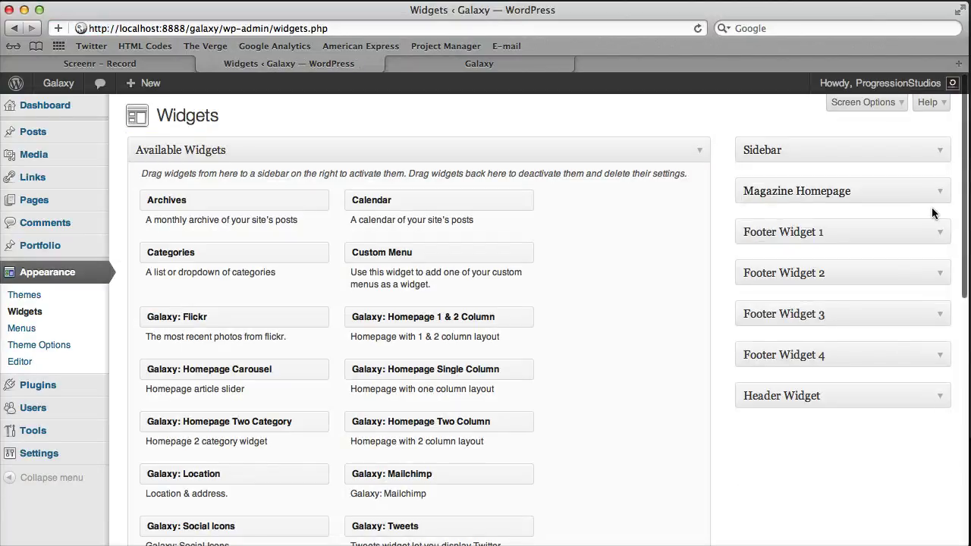
left_click(785, 199)
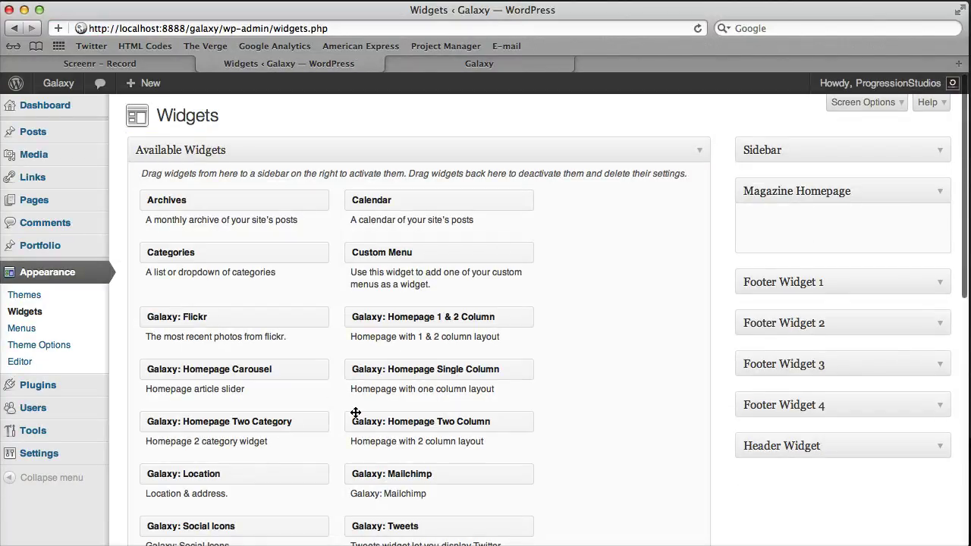
- Switch to the live Galaxy site and scroll through its homepage
left_click(480, 63)
scroll(472, 242, "down", 3)
scroll(475, 237, "down", 5)
scroll(475, 234, "down", 5)
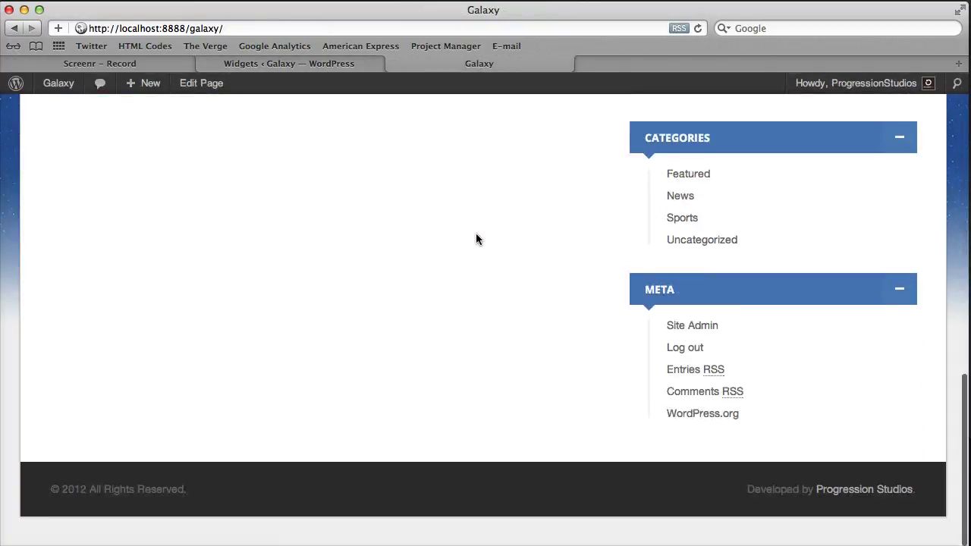
scroll(475, 232, "up", 2)
scroll(455, 227, "up", 10)
- Visit the Sports category, then browse the Shortcodes page's sample lists, buttons and tabs
left_click(229, 235)
mouse_move(378, 231)
left_click(389, 262)
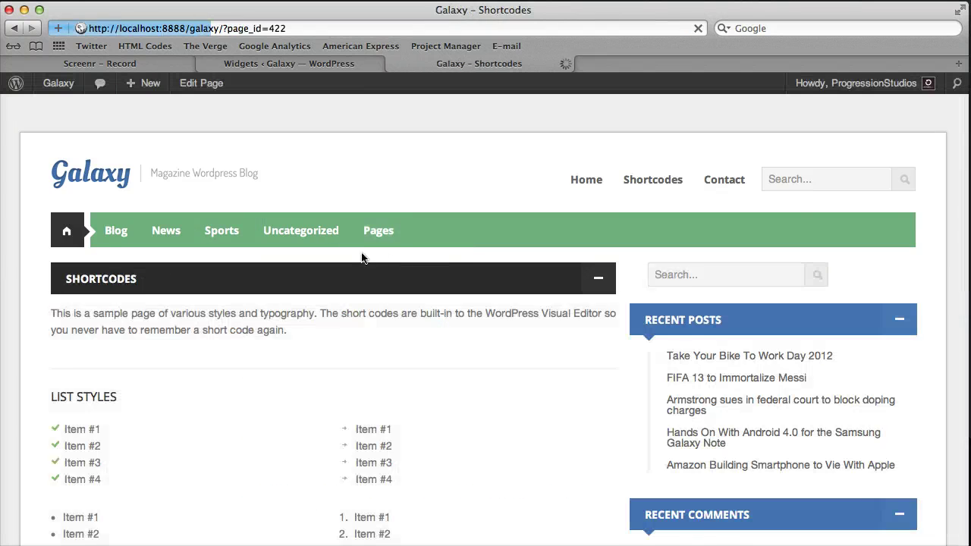
scroll(422, 250, "down", 10)
scroll(427, 250, "down", 8)
scroll(423, 248, "up", 1)
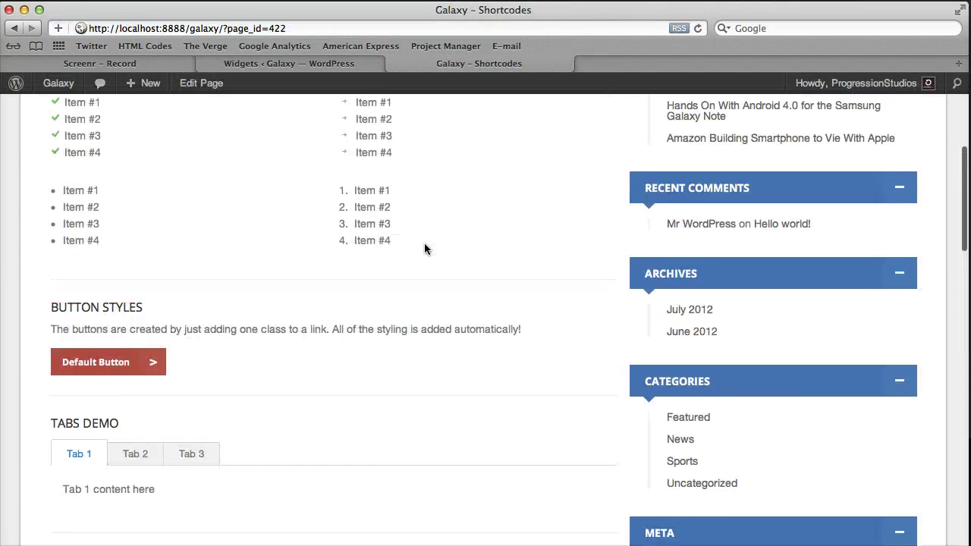